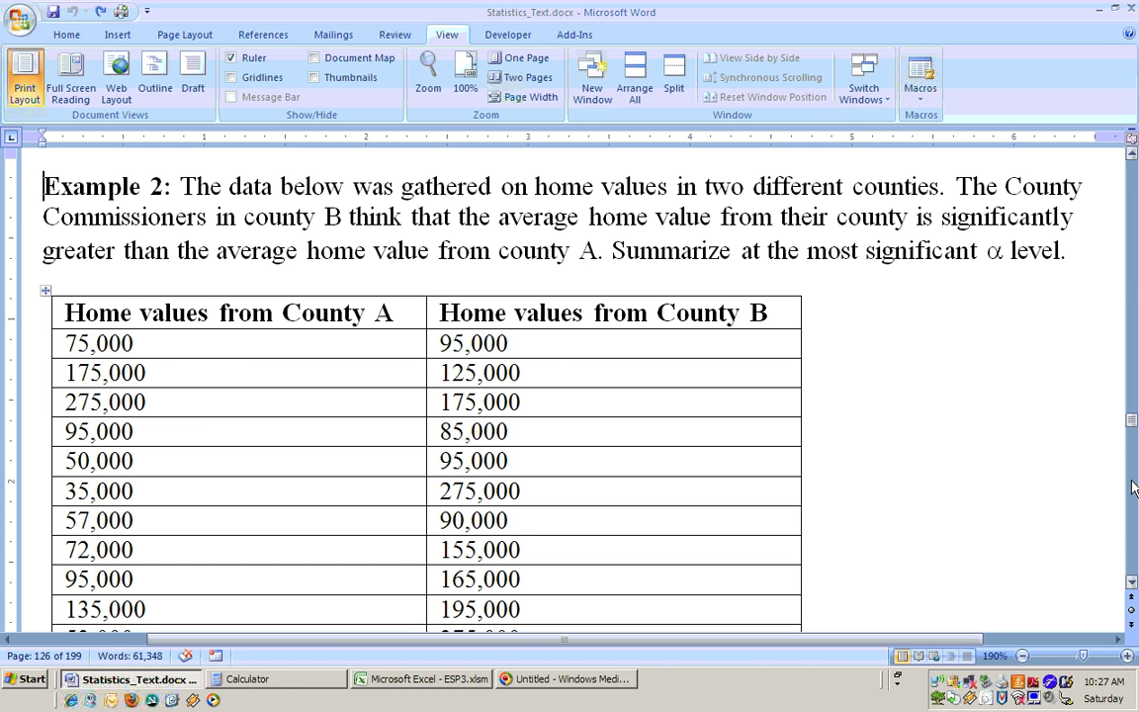
- Switch to the ESP3.xlsm workbook in Excel and copy the County A and County B home values, Q5:R34, on the Data sheet
{"action": "left_click", "coordinate": [1133, 583]}
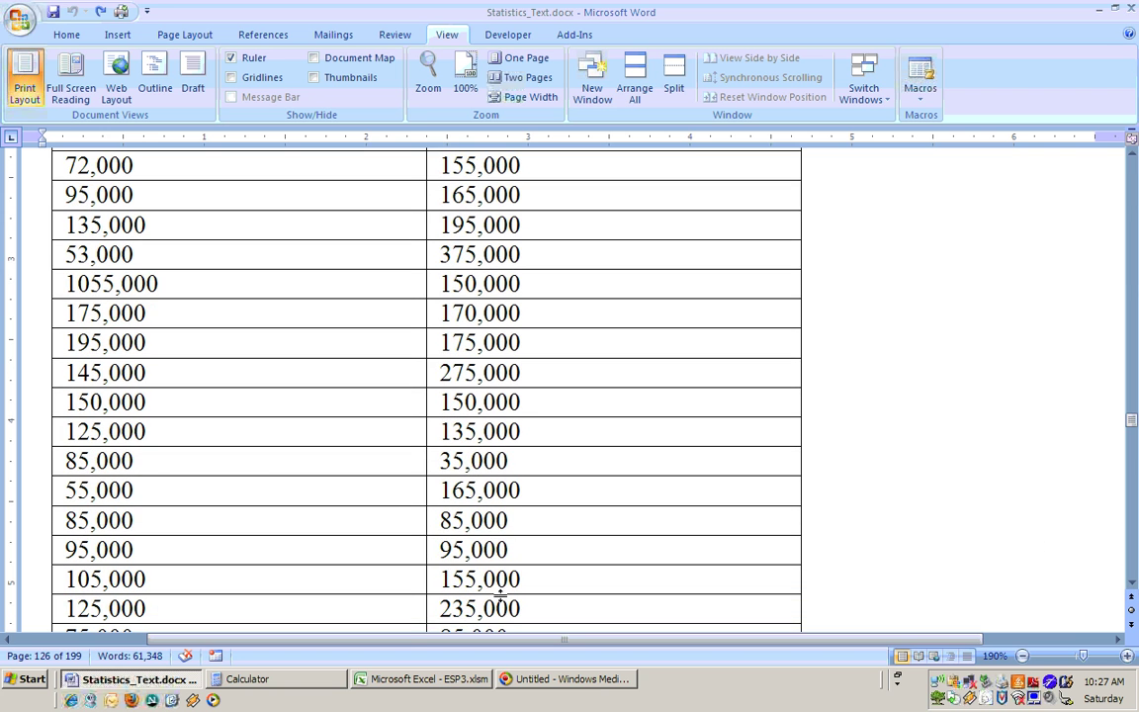
{"action": "left_click", "coordinate": [407, 682]}
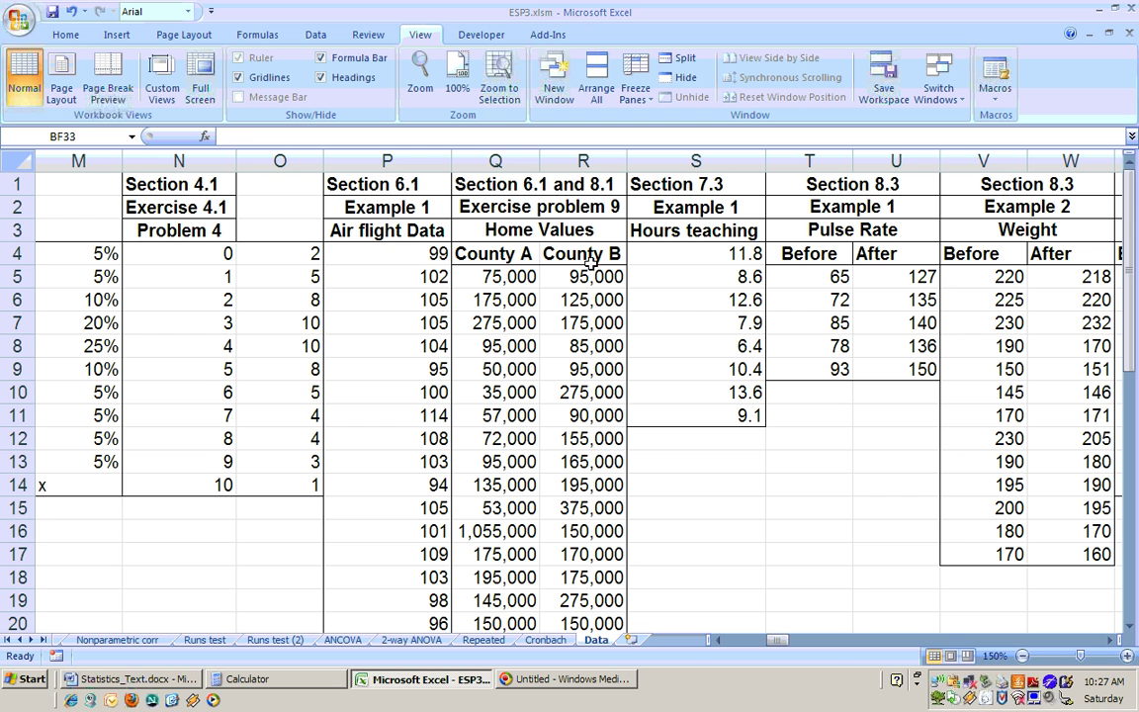
{"action": "left_click", "coordinate": [505, 280]}
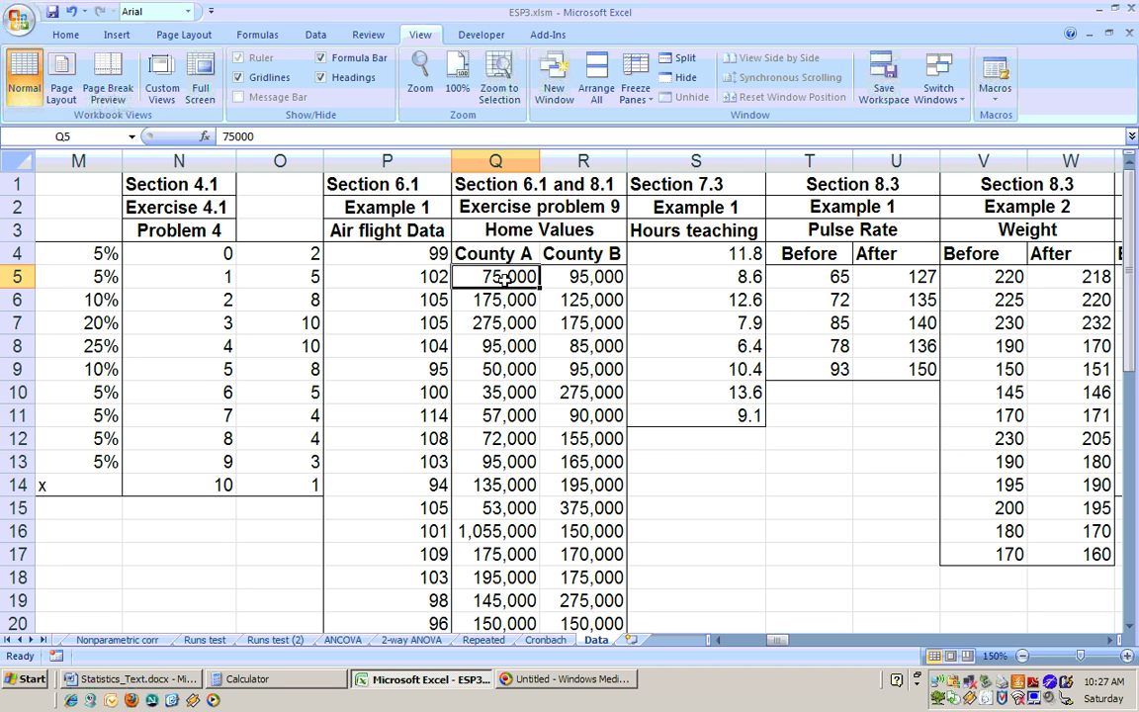
{"action": "mouse_move", "coordinate": [505, 281]}
{"action": "left_mouse_down"}
{"action": "mouse_move", "coordinate": [583, 279]}
{"action": "mouse_move", "coordinate": [583, 629]}
{"action": "mouse_move", "coordinate": [583, 484]}
{"action": "mouse_move", "coordinate": [505, 280]}
{"action": "left_mouse_up"}
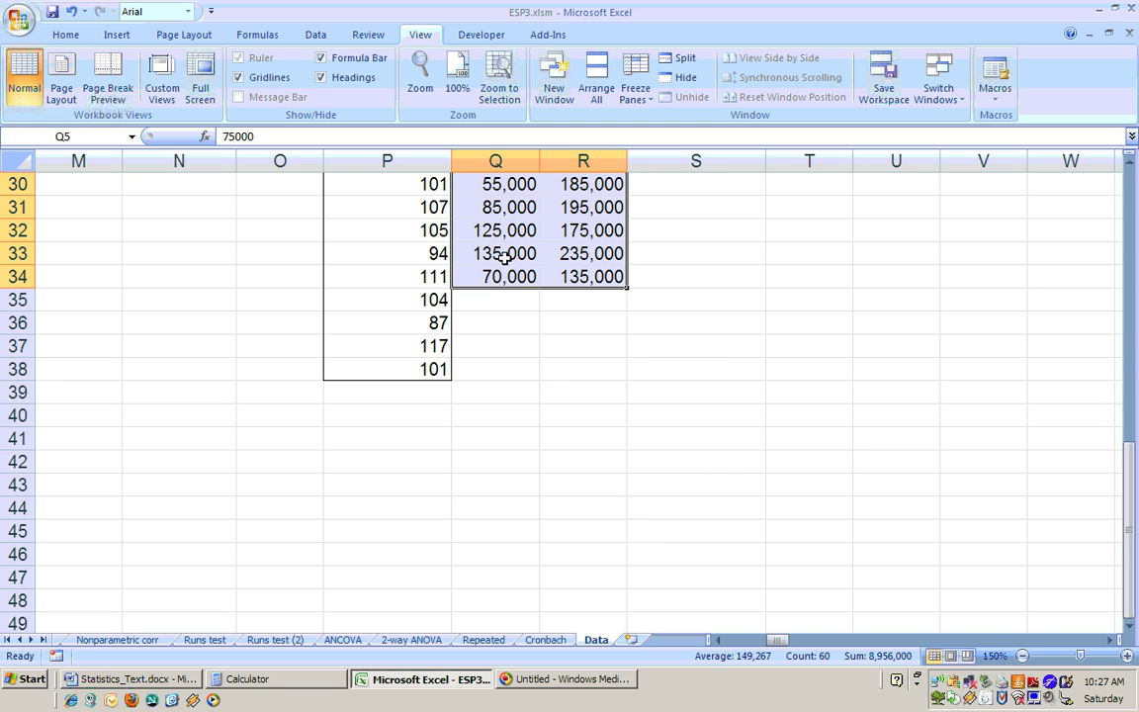
{"action": "right_click", "coordinate": [507, 260]}
{"action": "left_click", "coordinate": [547, 288]}
{"action": "scroll", "coordinate": [474, 267], "scroll_direction": "up", "scroll_amount": 10}
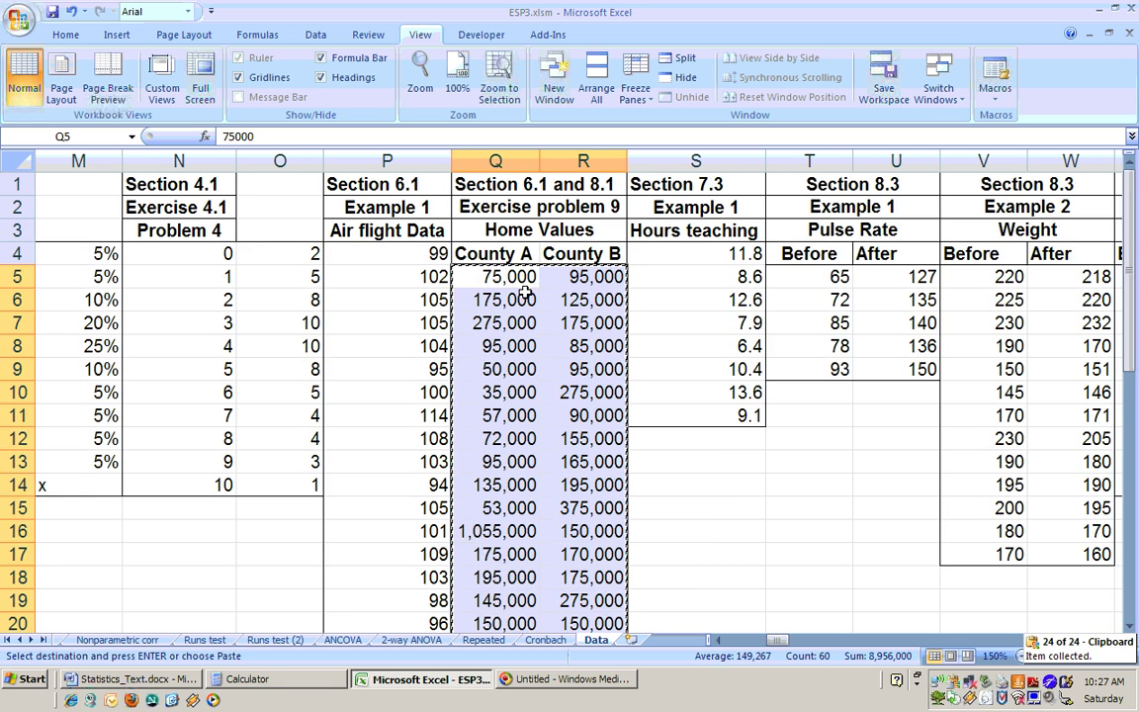
- Open the Unpaired t worksheet
{"action": "left_click", "coordinate": [25, 639]}
{"action": "left_click", "coordinate": [24, 640]}
{"action": "left_click", "coordinate": [25, 639]}
{"action": "left_click", "coordinate": [25, 639]}
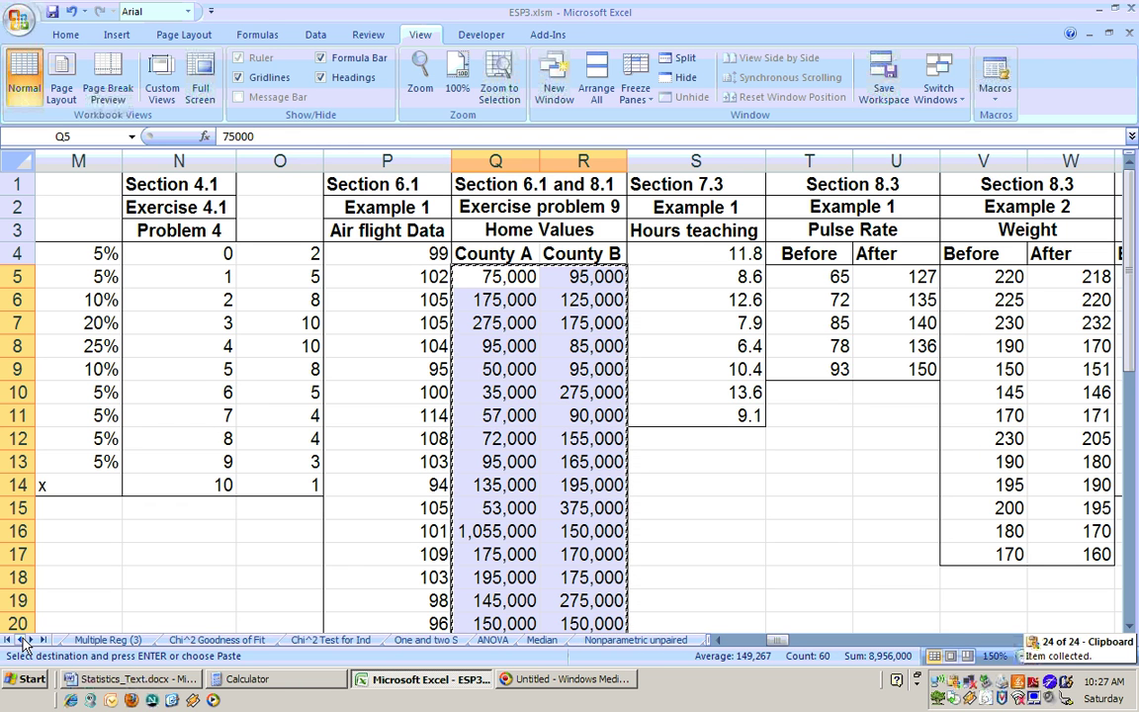
{"action": "left_click", "coordinate": [25, 640]}
{"action": "left_click", "coordinate": [24, 639]}
{"action": "left_click", "coordinate": [25, 639]}
{"action": "left_click", "coordinate": [25, 639]}
{"action": "left_click", "coordinate": [25, 640]}
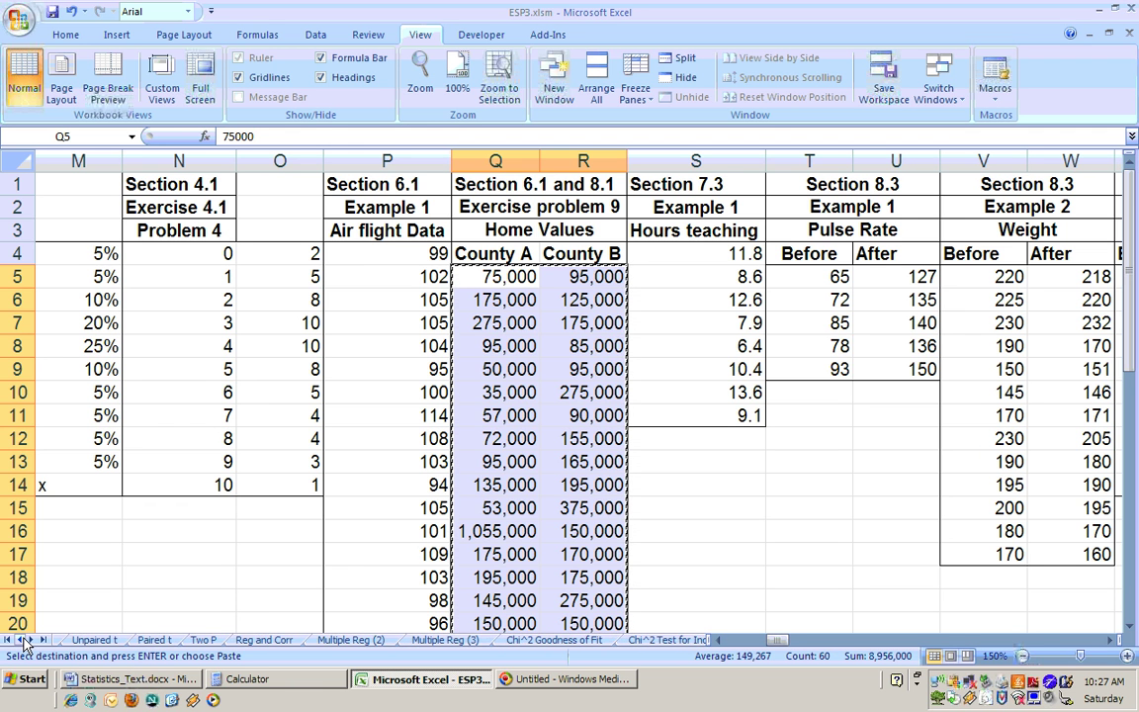
{"action": "left_click", "coordinate": [24, 639]}
{"action": "left_click", "coordinate": [25, 640]}
{"action": "left_click", "coordinate": [178, 640]}
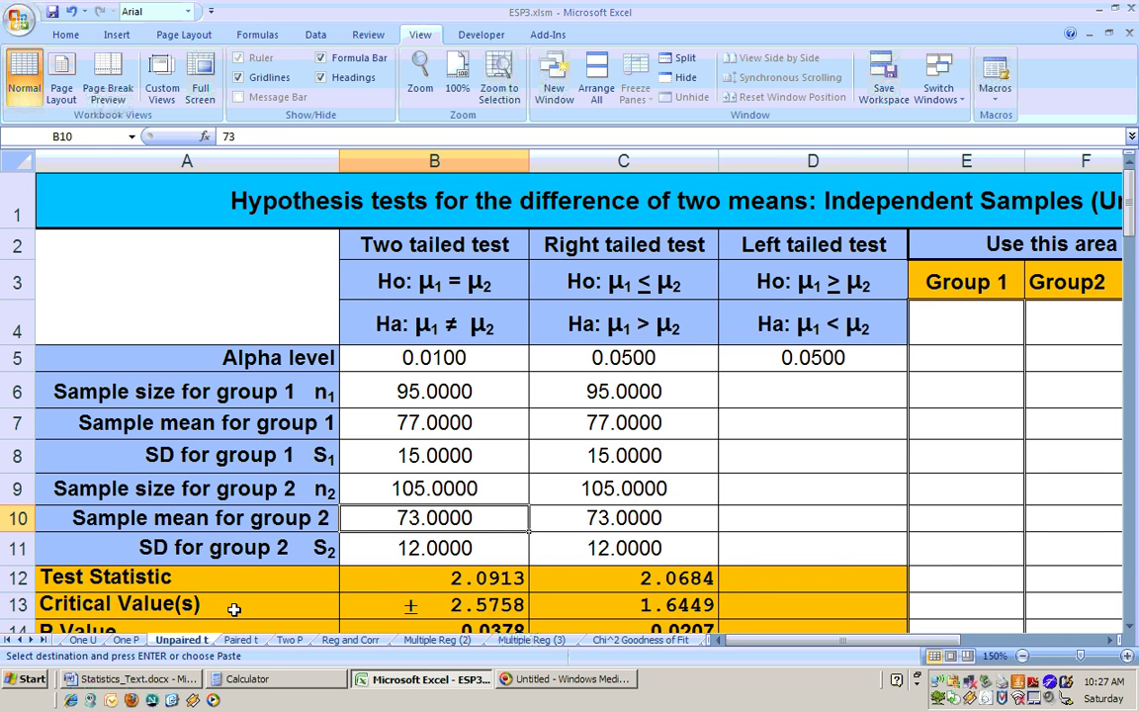
- Paste the copied home values as values only into the Group 1 and Group 2 raw data columns, starting at cell E4
{"action": "left_click", "coordinate": [1109, 641]}
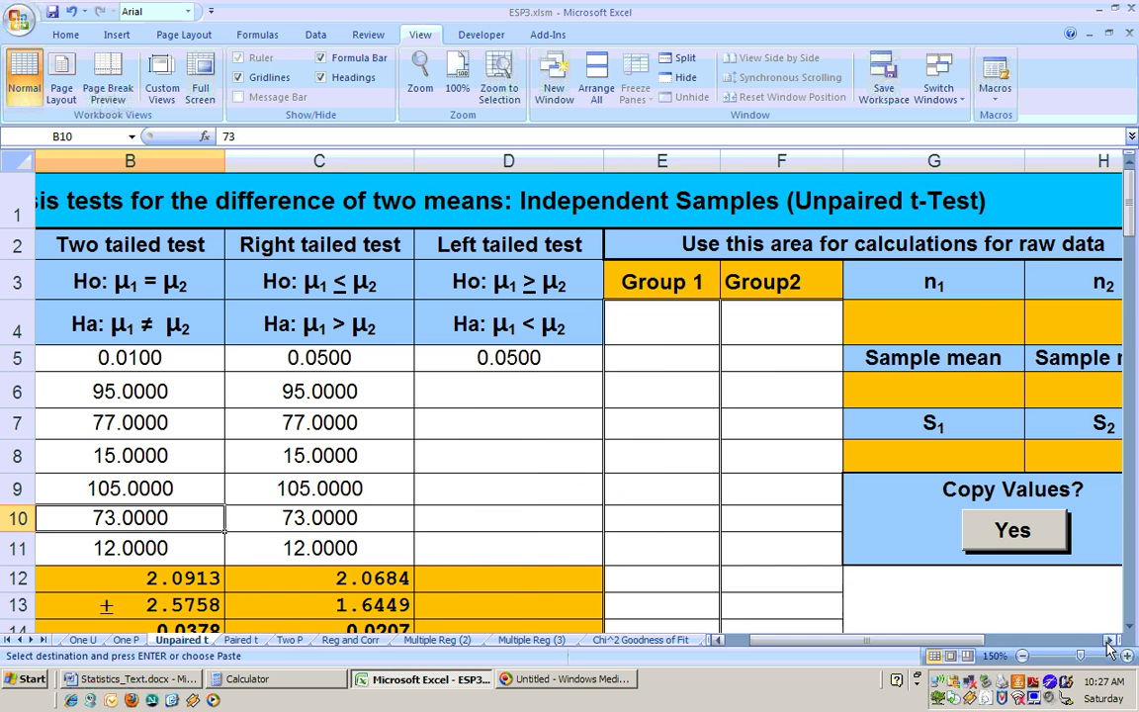
{"action": "left_click", "coordinate": [684, 331]}
{"action": "right_click", "coordinate": [686, 336]}
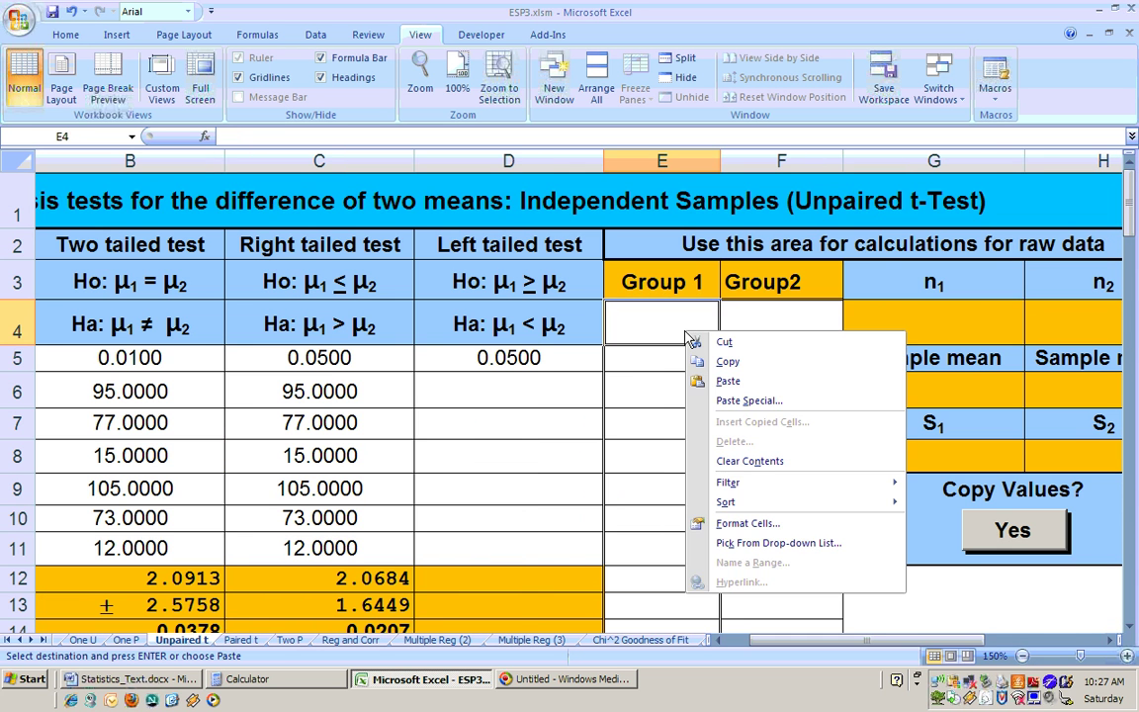
{"action": "left_click", "coordinate": [737, 400]}
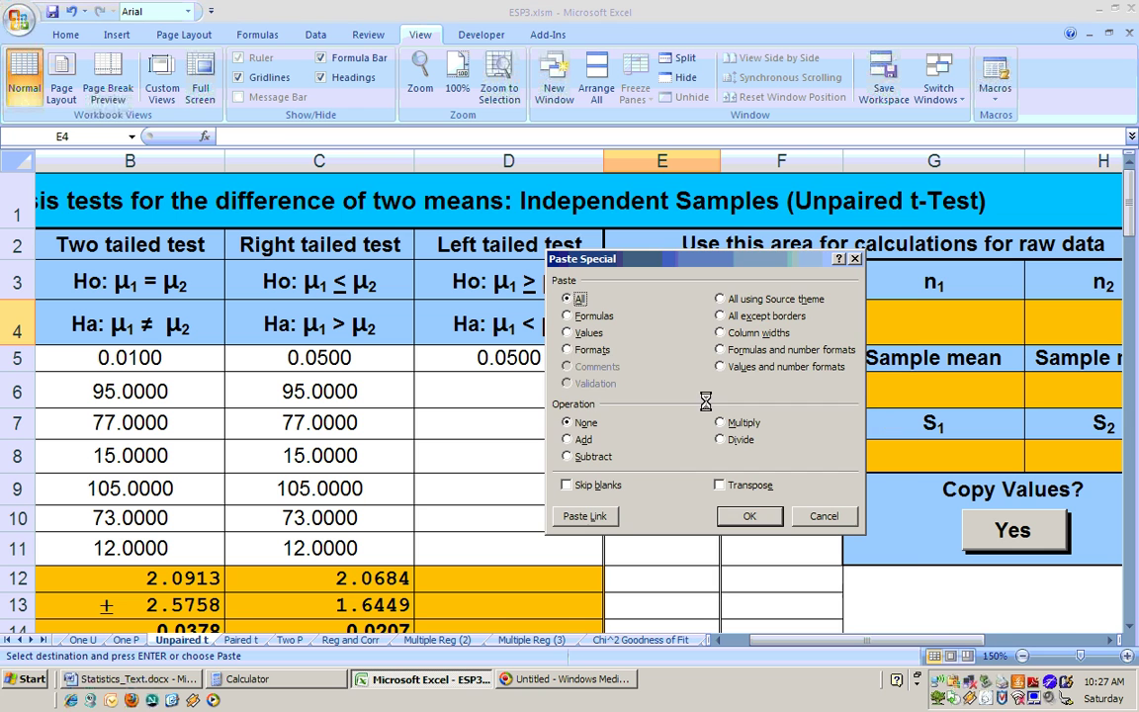
{"action": "left_click", "coordinate": [583, 333]}
{"action": "left_click", "coordinate": [748, 516]}
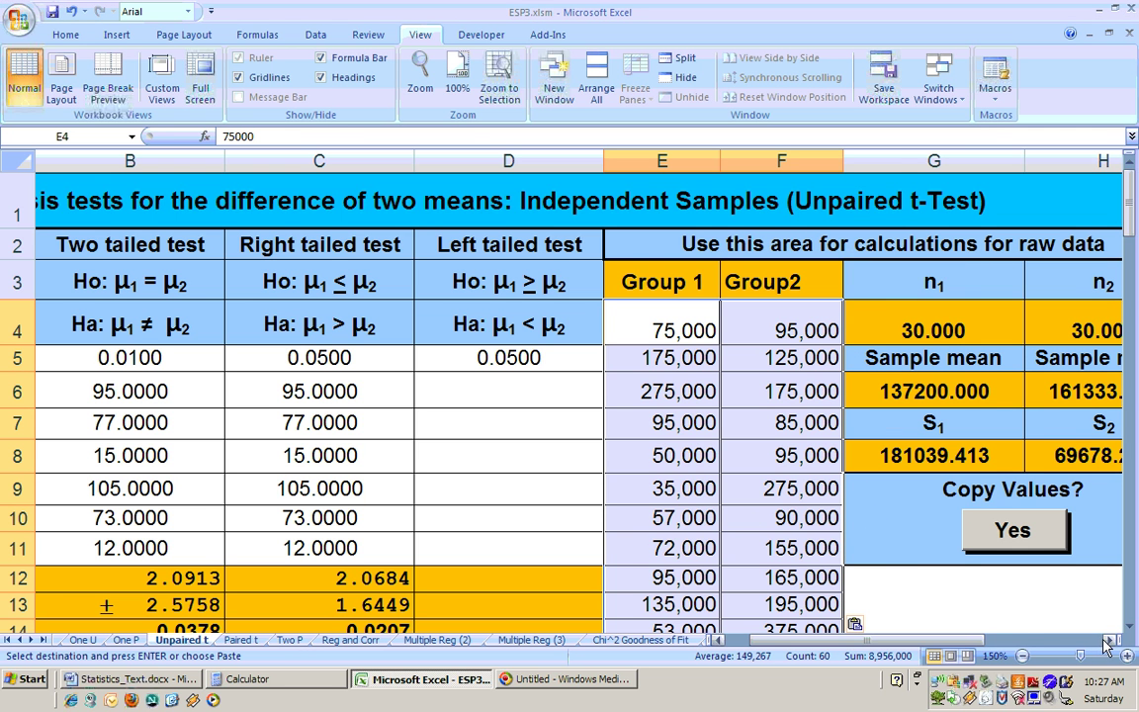
- Copy the calculated raw-data statistics into the hypothesis test columns and check the left-tailed P value in D14
{"action": "scroll", "coordinate": [1065, 648], "scroll_direction": "right", "scroll_amount": 1}
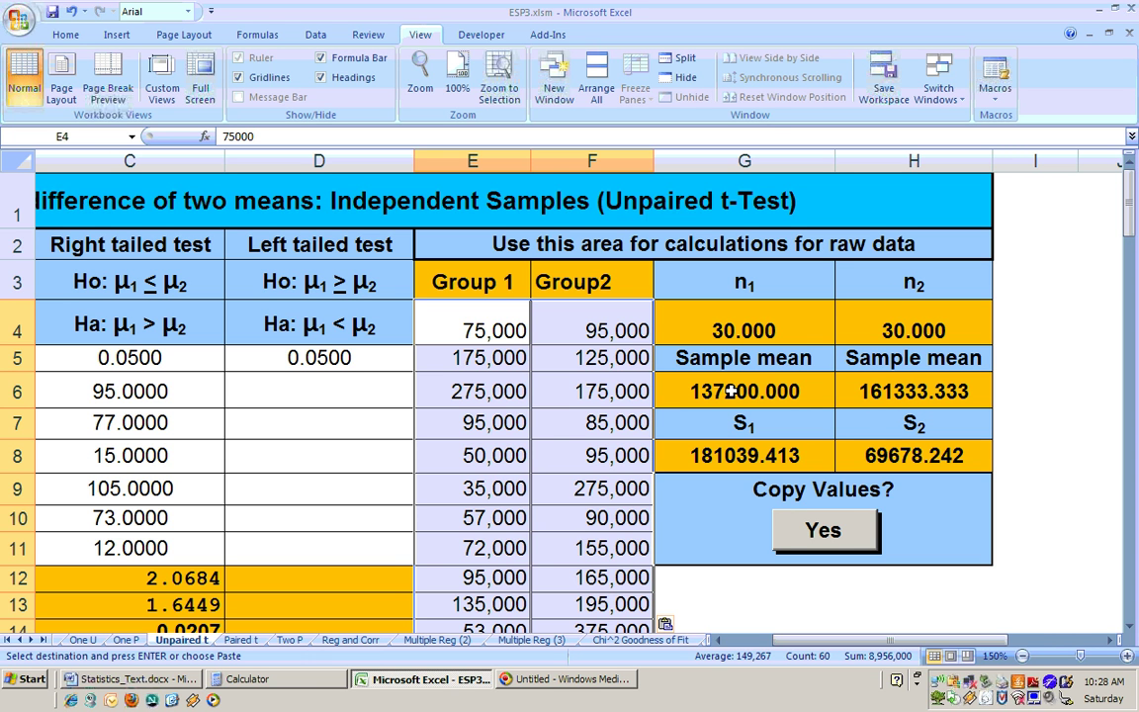
{"action": "left_click", "coordinate": [822, 532]}
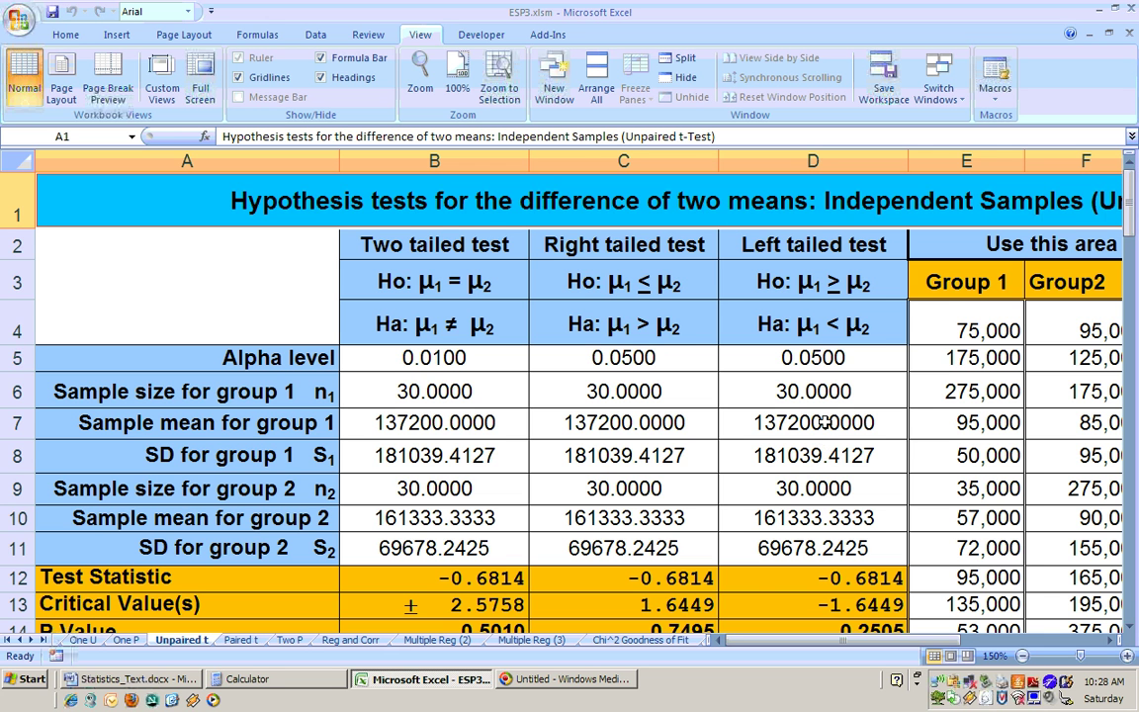
{"action": "left_click", "coordinate": [1128, 634]}
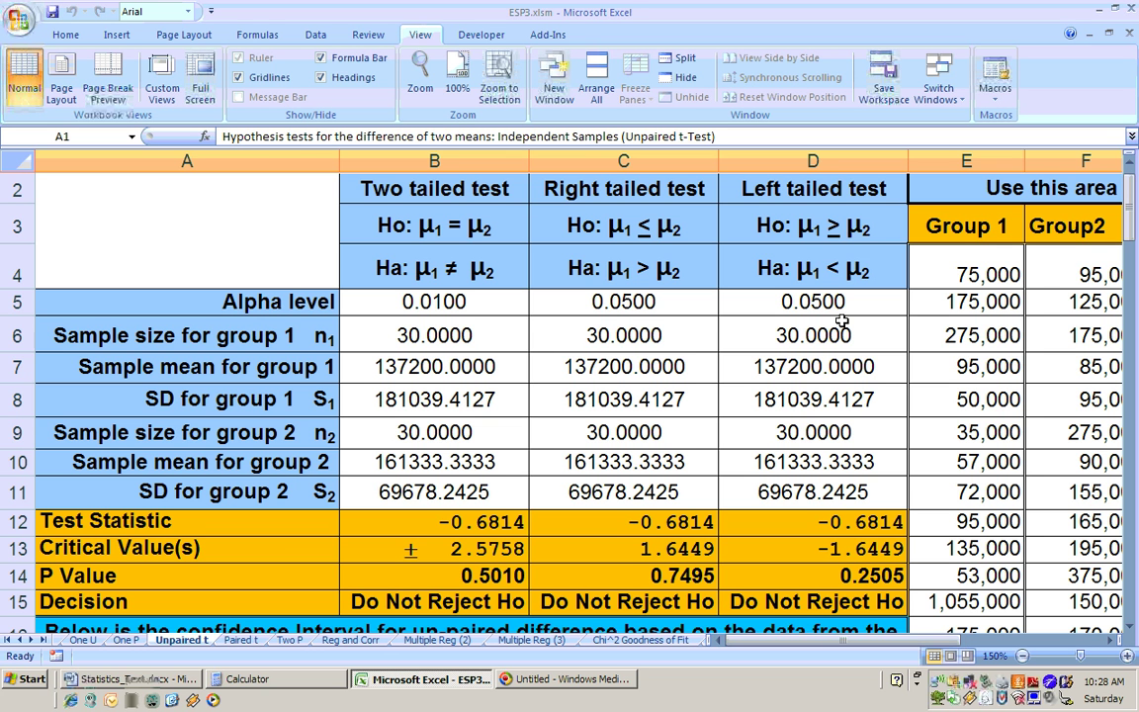
{"action": "left_click", "coordinate": [826, 575]}
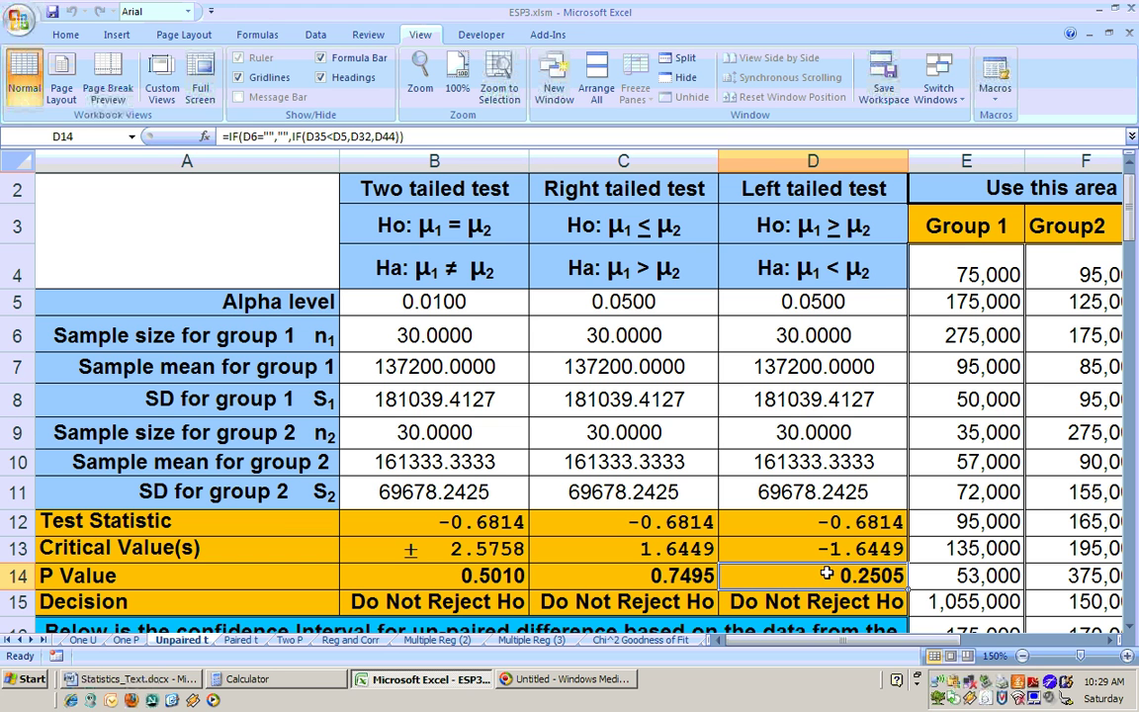
- Set the alpha level of the left-tailed test in D5 to 0.1
{"action": "left_click", "coordinate": [862, 300]}
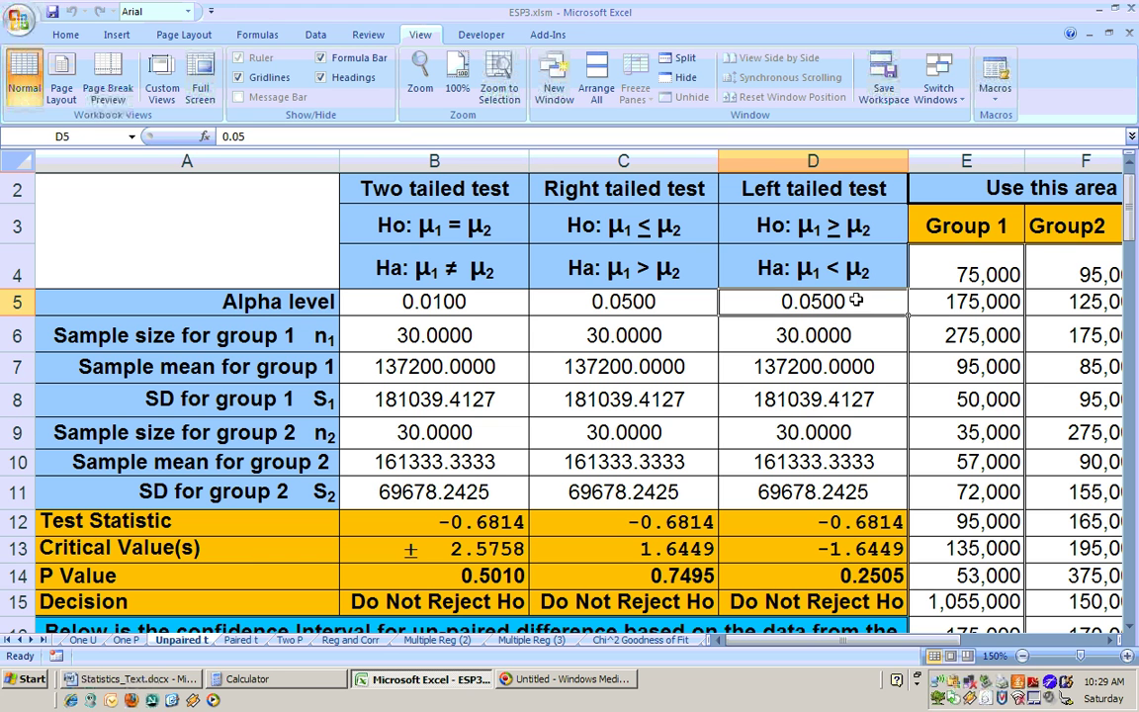
{"action": "type", "text": ".1"}
{"action": "key", "text": "Return"}
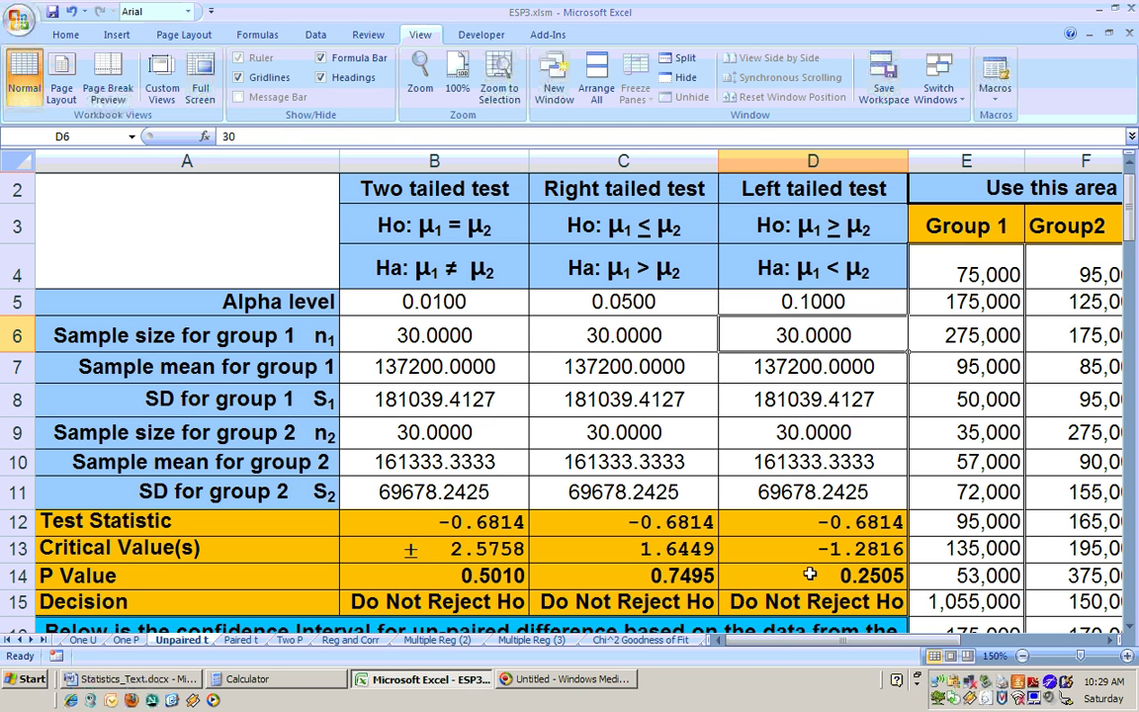
- Examine the left-tailed test's P value and decision, and compare the sample means of group 1 and group 2
{"action": "left_click", "coordinate": [855, 574]}
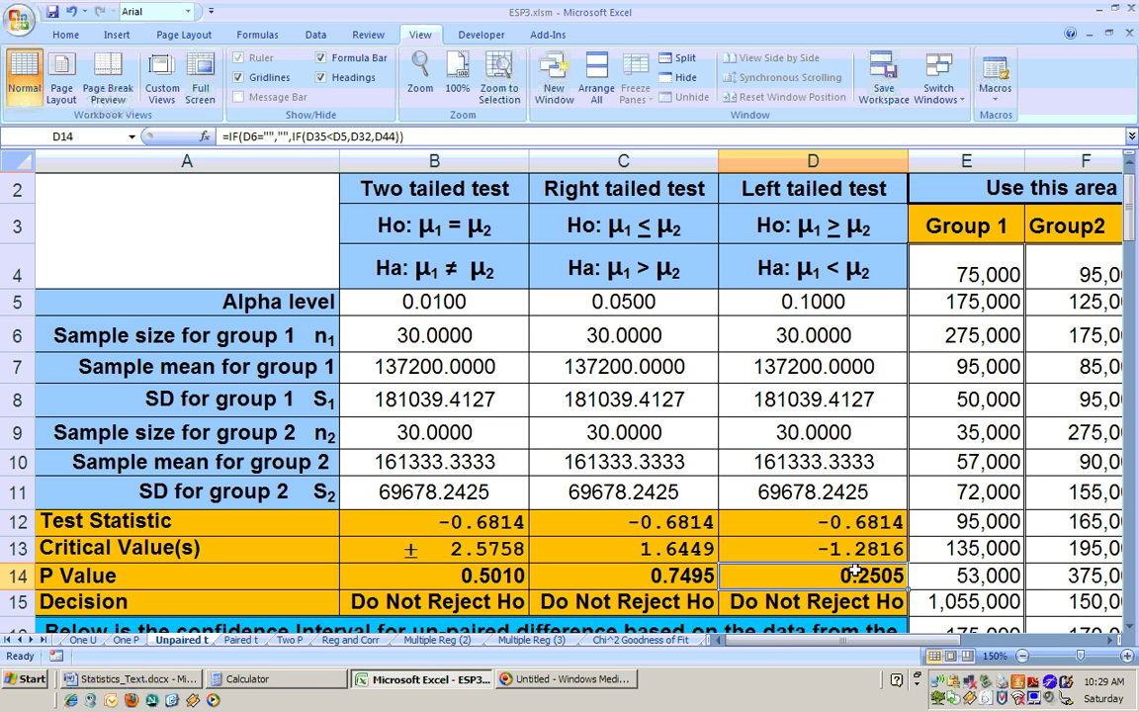
{"action": "left_click", "coordinate": [803, 599]}
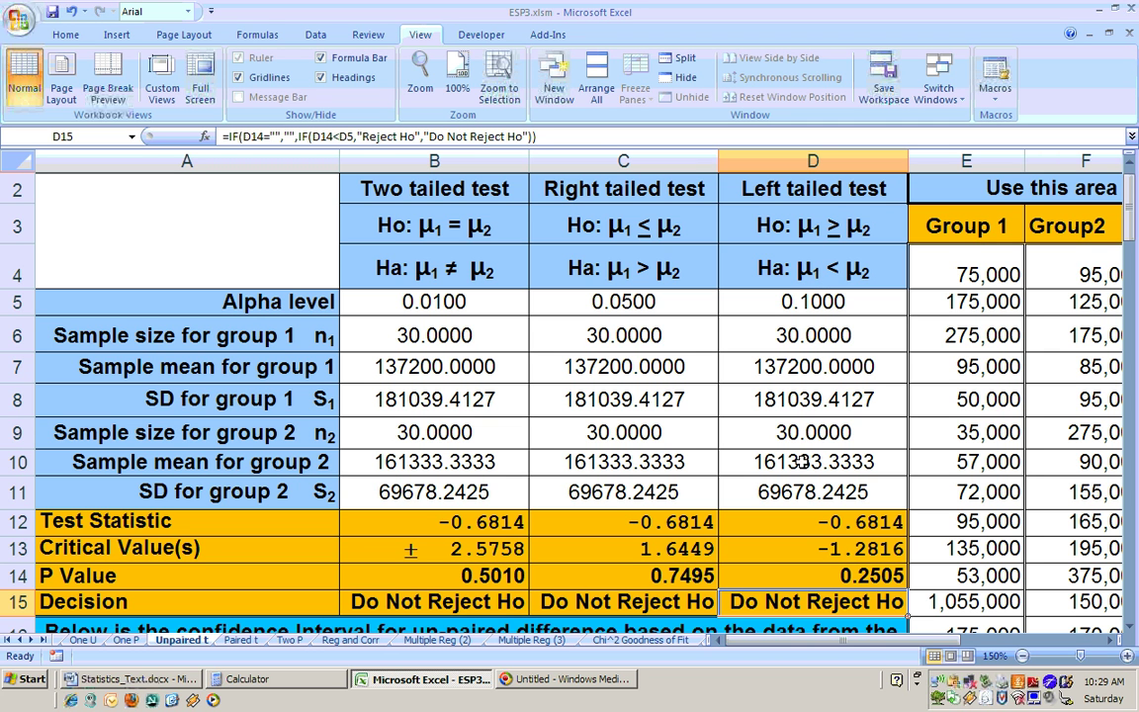
{"action": "left_click", "coordinate": [802, 460]}
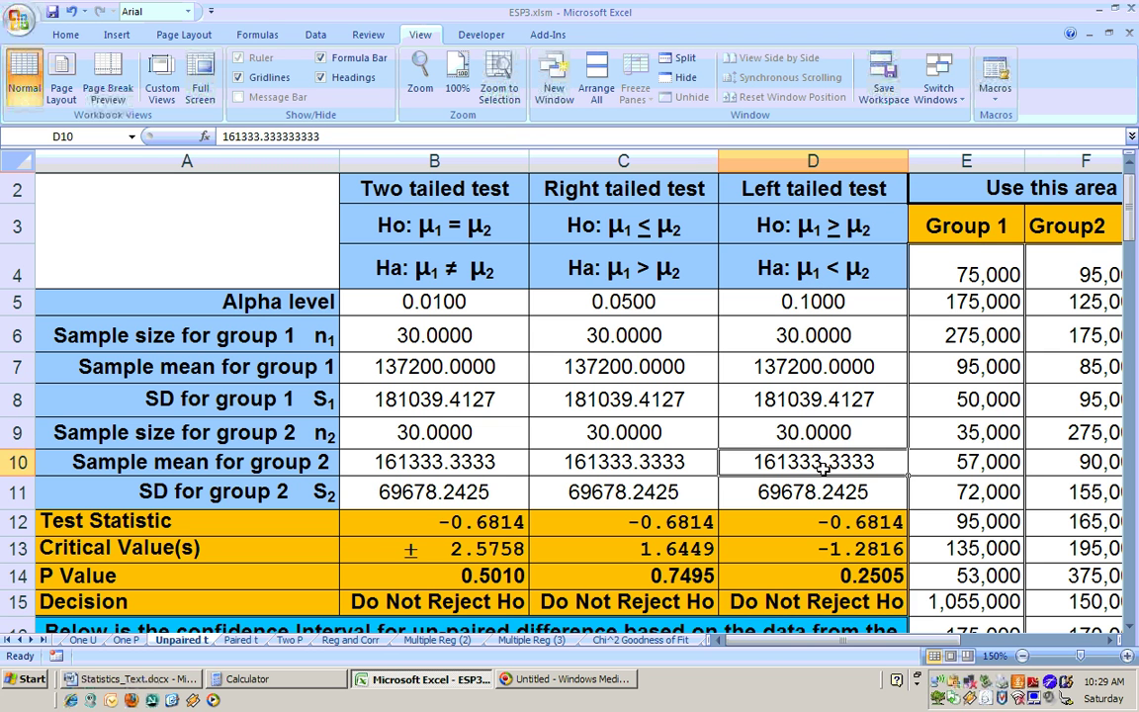
{"action": "left_click", "coordinate": [821, 368]}
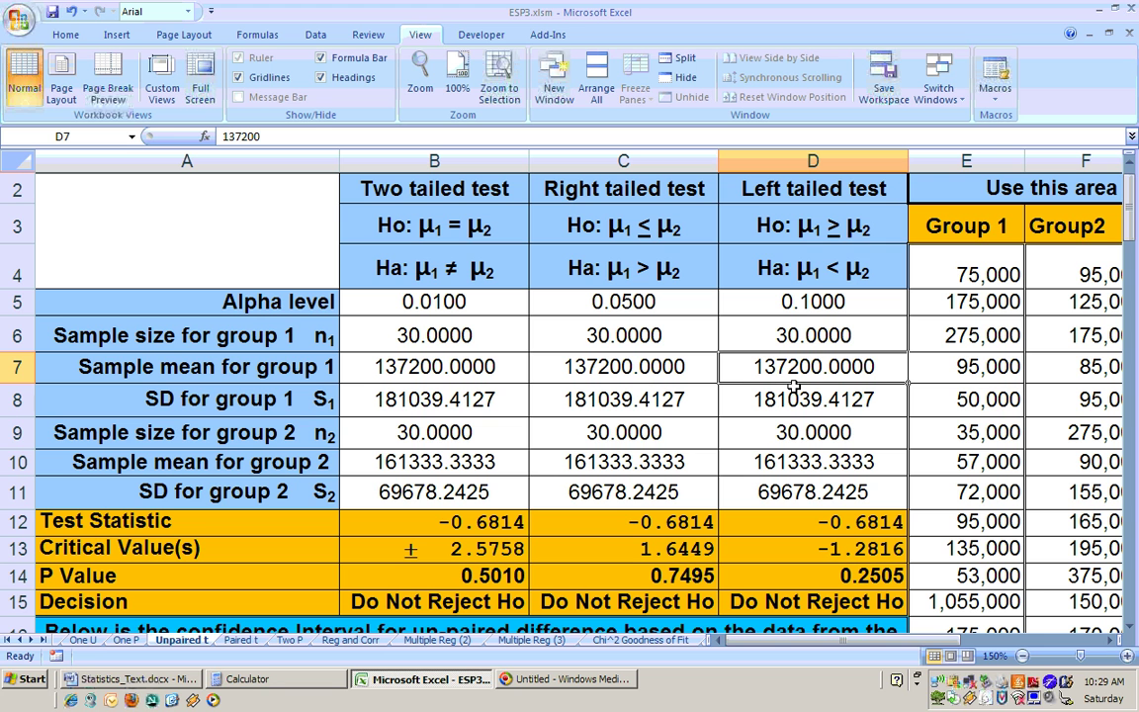
{"action": "left_click", "coordinate": [793, 467]}
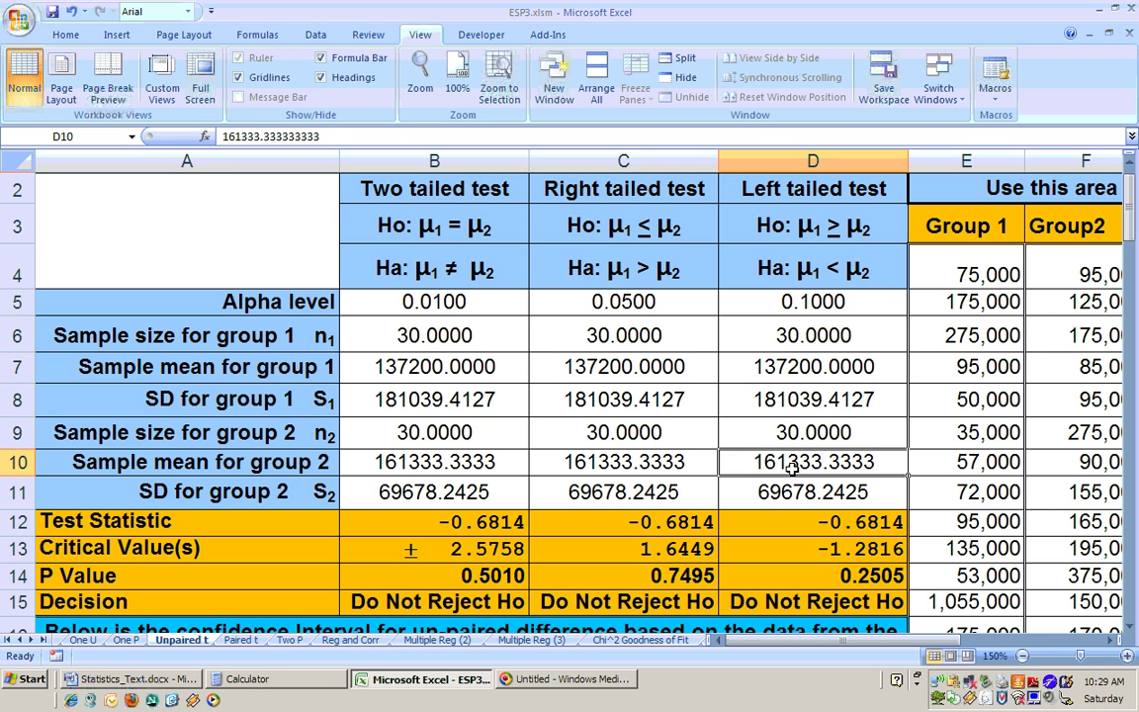
{"action": "left_click", "coordinate": [792, 368]}
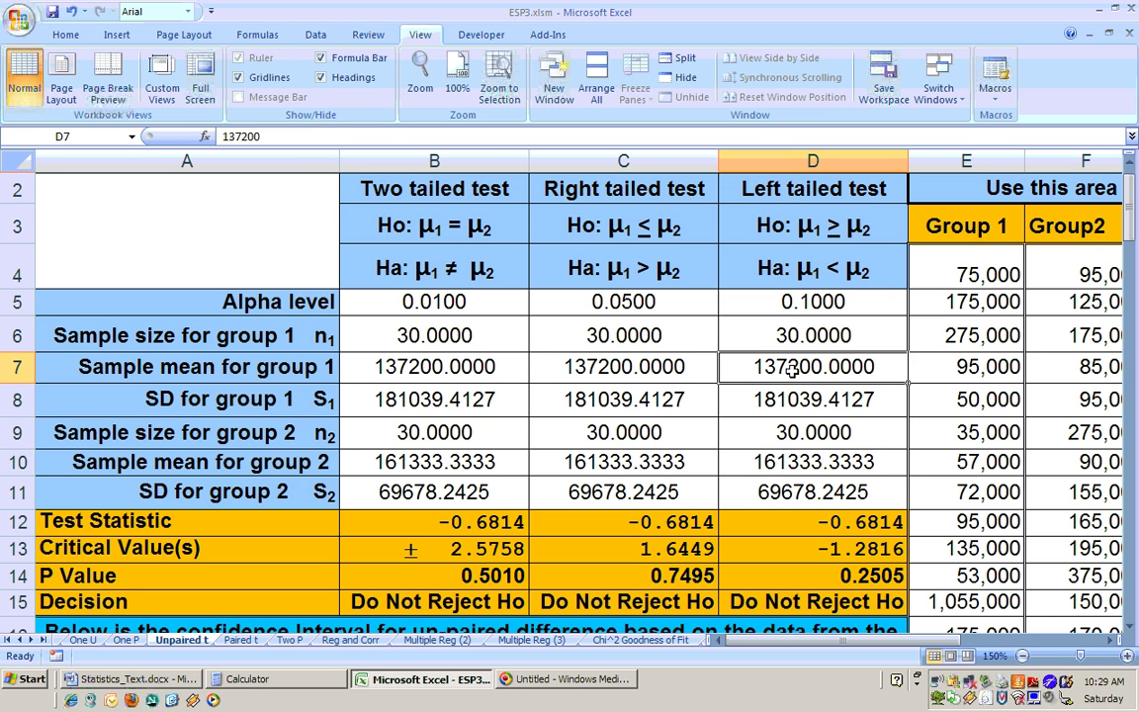
{"action": "left_click", "coordinate": [797, 464]}
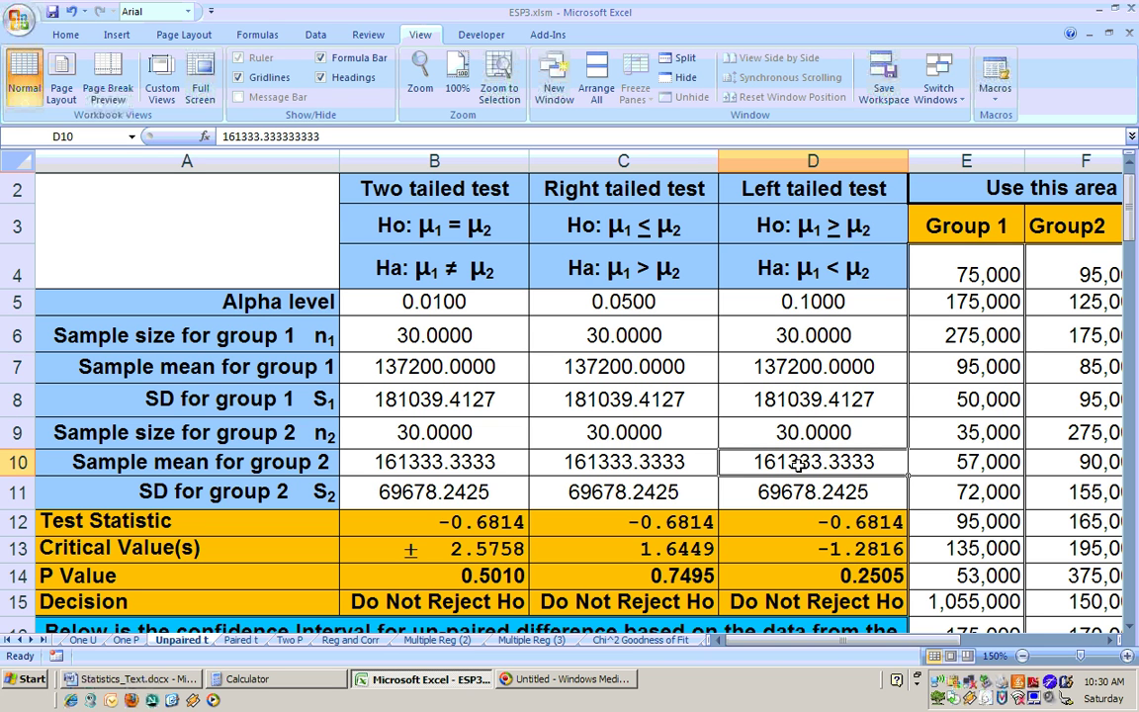
{"action": "left_click", "coordinate": [794, 367]}
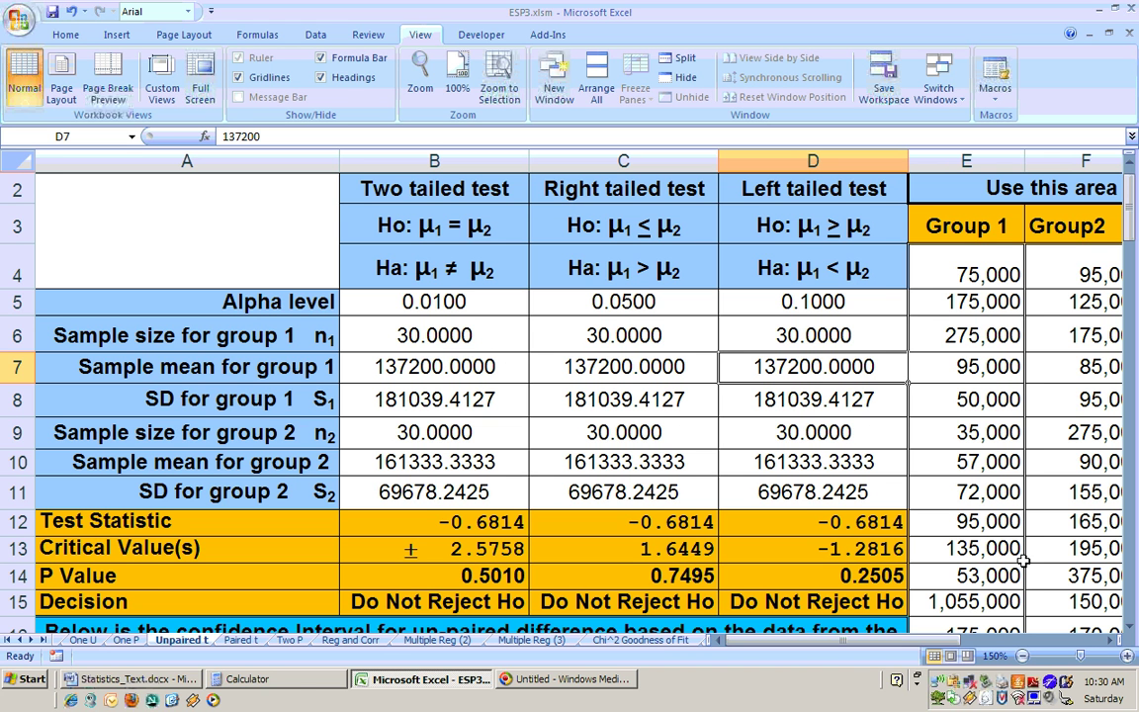
- Review the two-tailed alpha level in B5 and the confidence interval for the unpaired difference in row 19
{"action": "left_click", "coordinate": [1128, 630]}
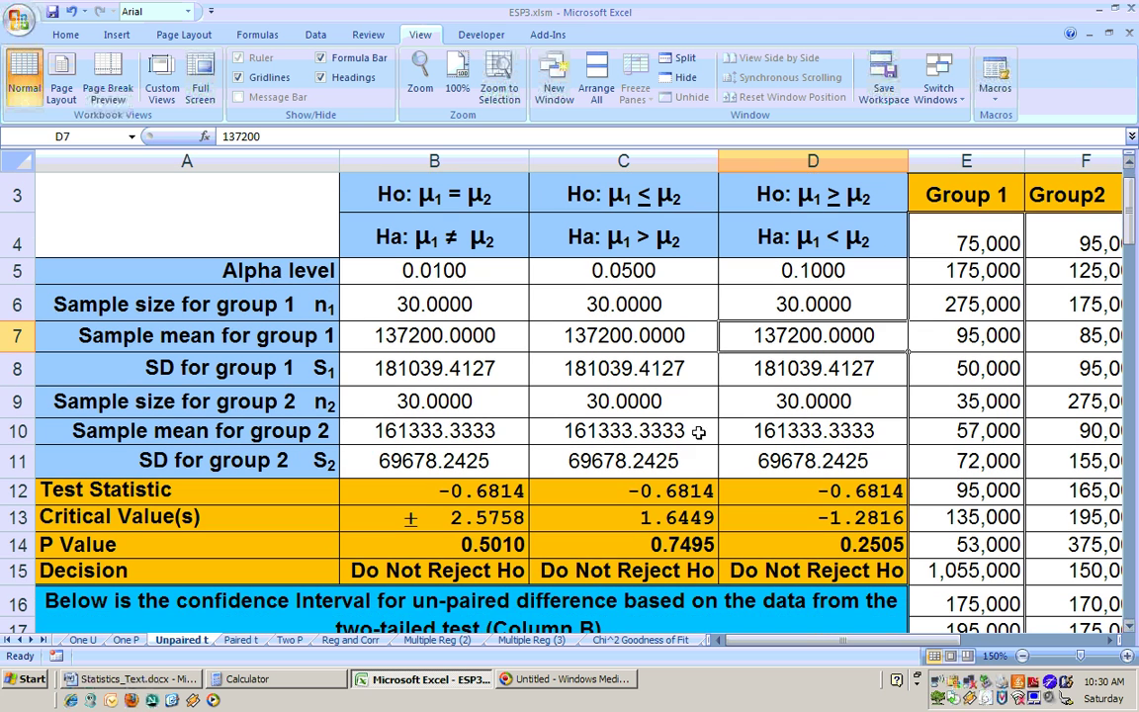
{"action": "left_click", "coordinate": [474, 270]}
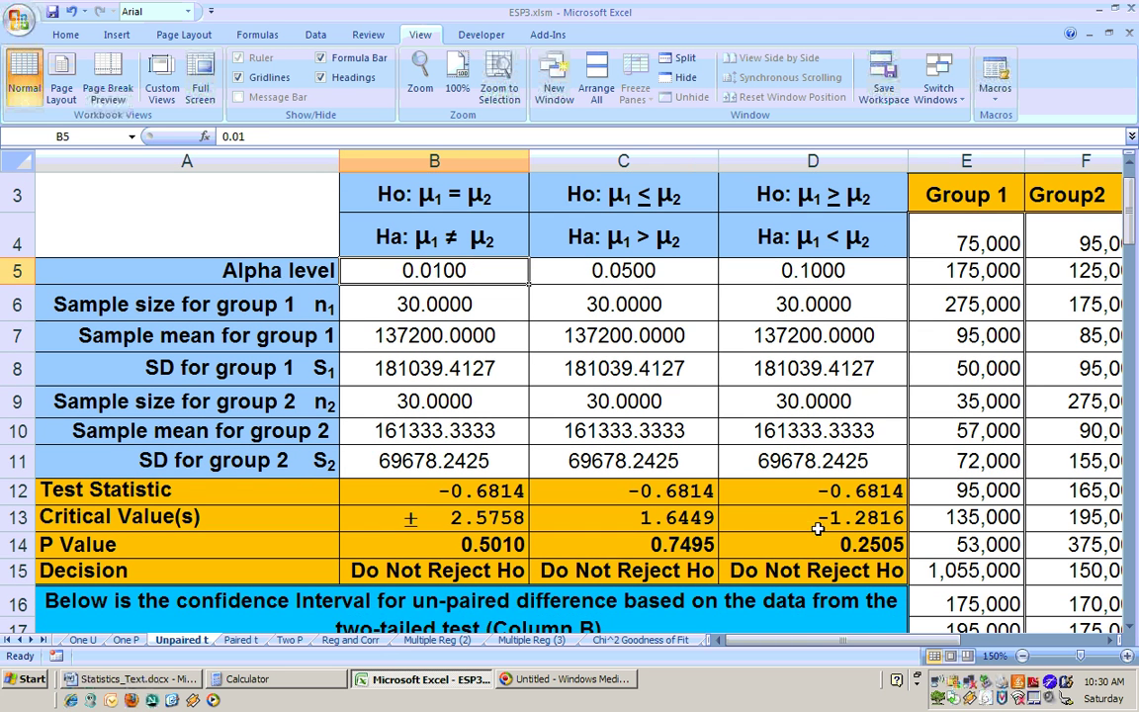
{"action": "left_click", "coordinate": [1128, 629]}
{"action": "left_click", "coordinate": [1127, 629]}
{"action": "left_click", "coordinate": [1128, 630]}
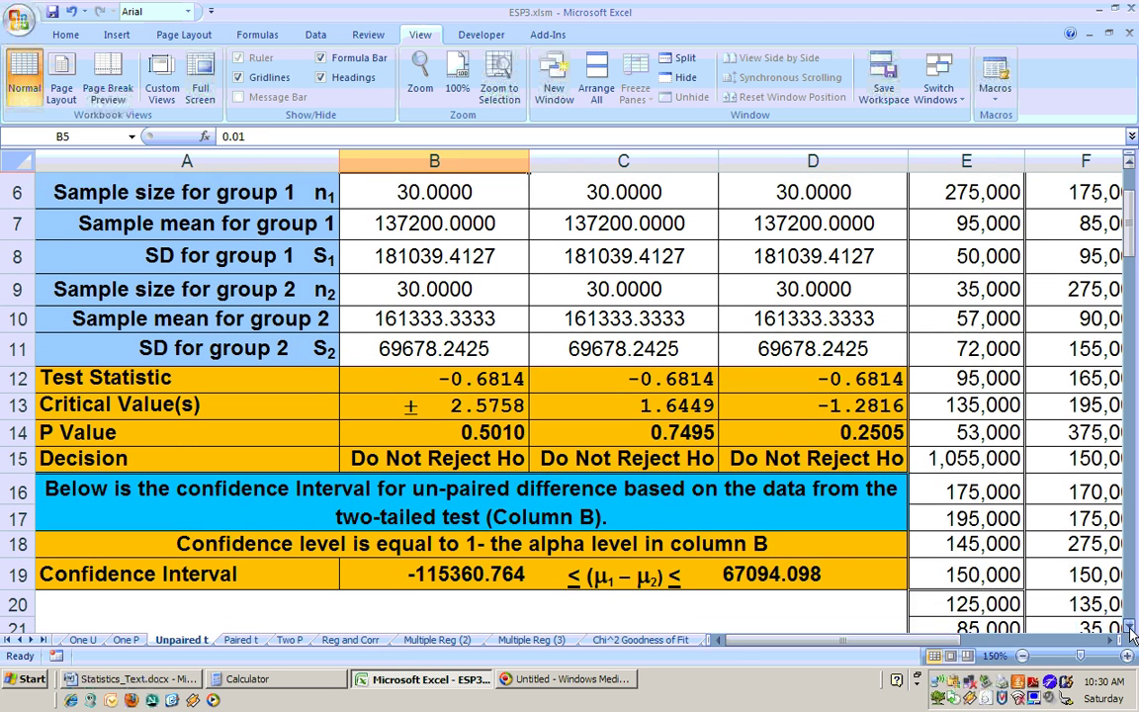
{"action": "left_click", "coordinate": [1128, 630]}
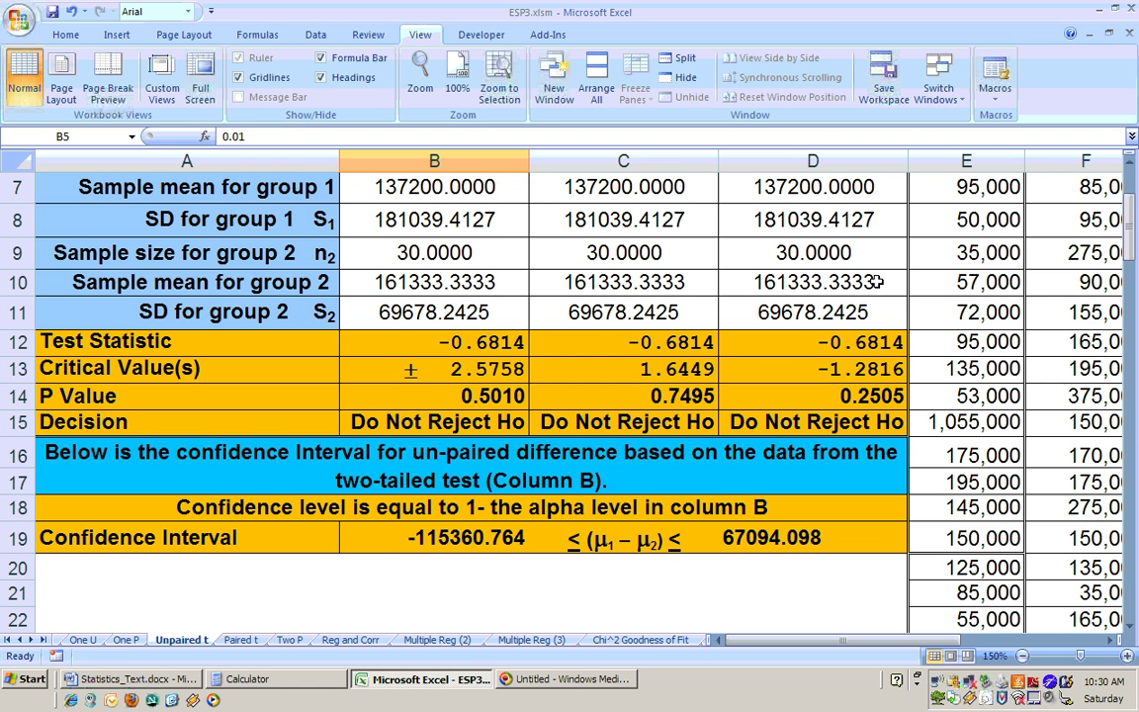
- Set the alpha level of the two-tailed test in B5 to 0.1
{"action": "left_click", "coordinate": [1130, 163]}
{"action": "left_click", "coordinate": [1129, 163]}
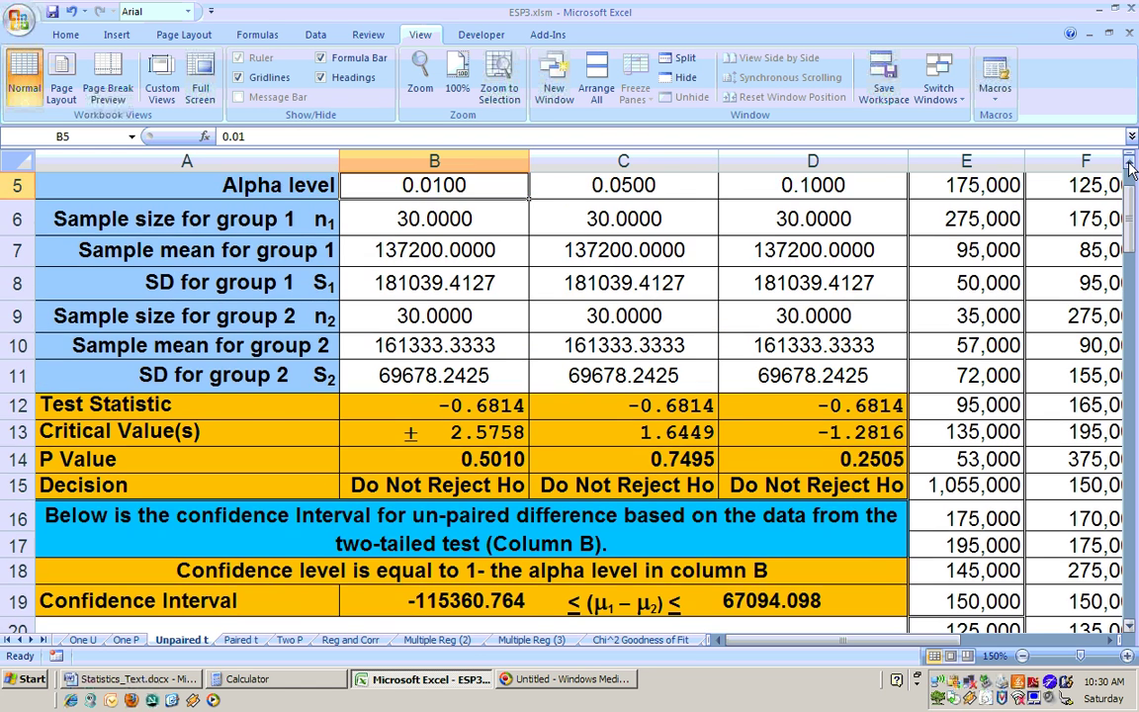
{"action": "left_click", "coordinate": [1129, 163]}
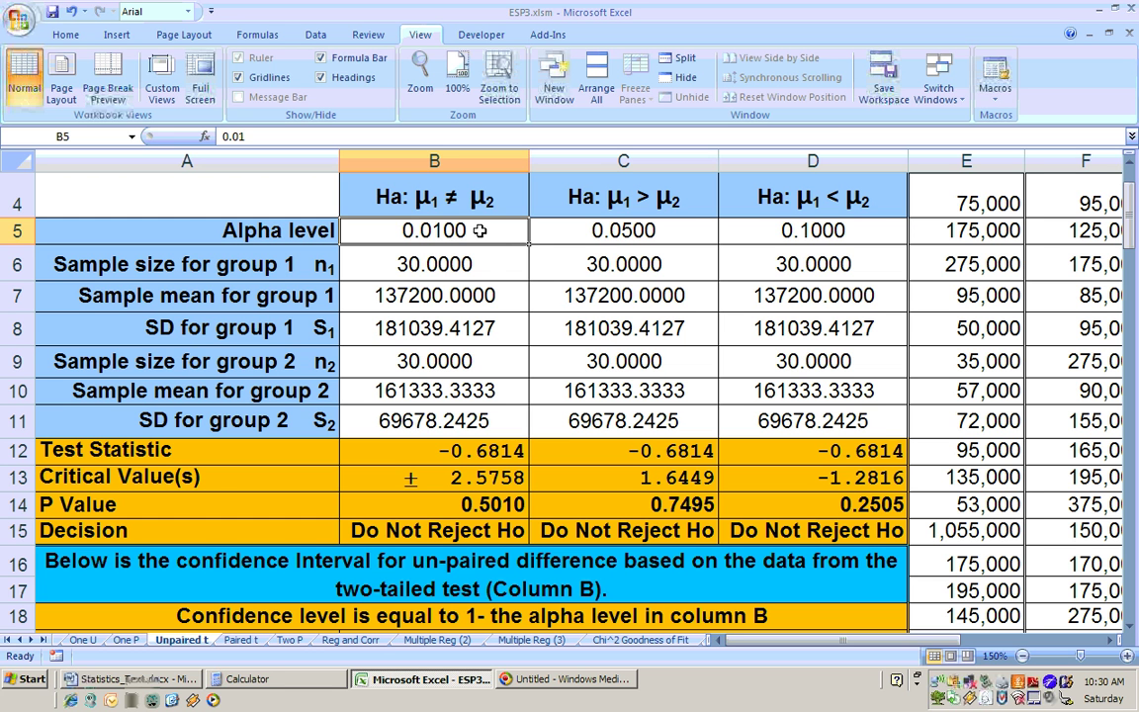
{"action": "type", "text": "0.1"}
{"action": "key", "text": "Return"}
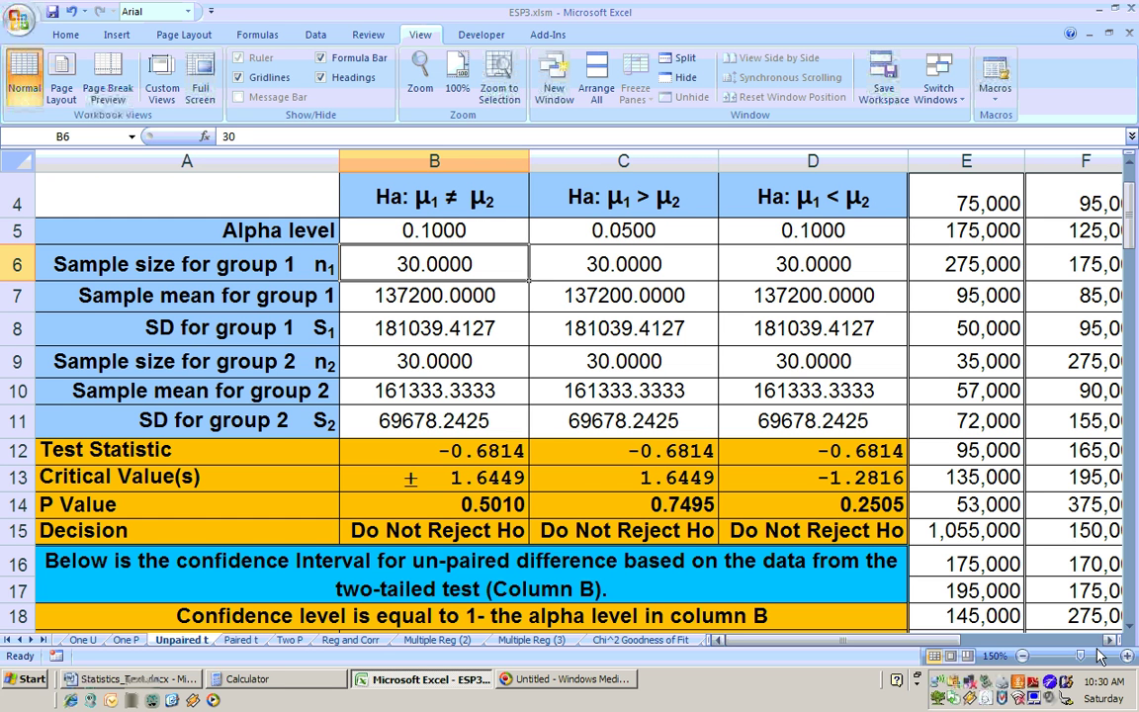
- Review the recalculated confidence interval in row 19 and the left-tailed column's sample mean for group 2 in D10
{"action": "left_click", "coordinate": [1130, 626]}
{"action": "left_click", "coordinate": [1129, 626]}
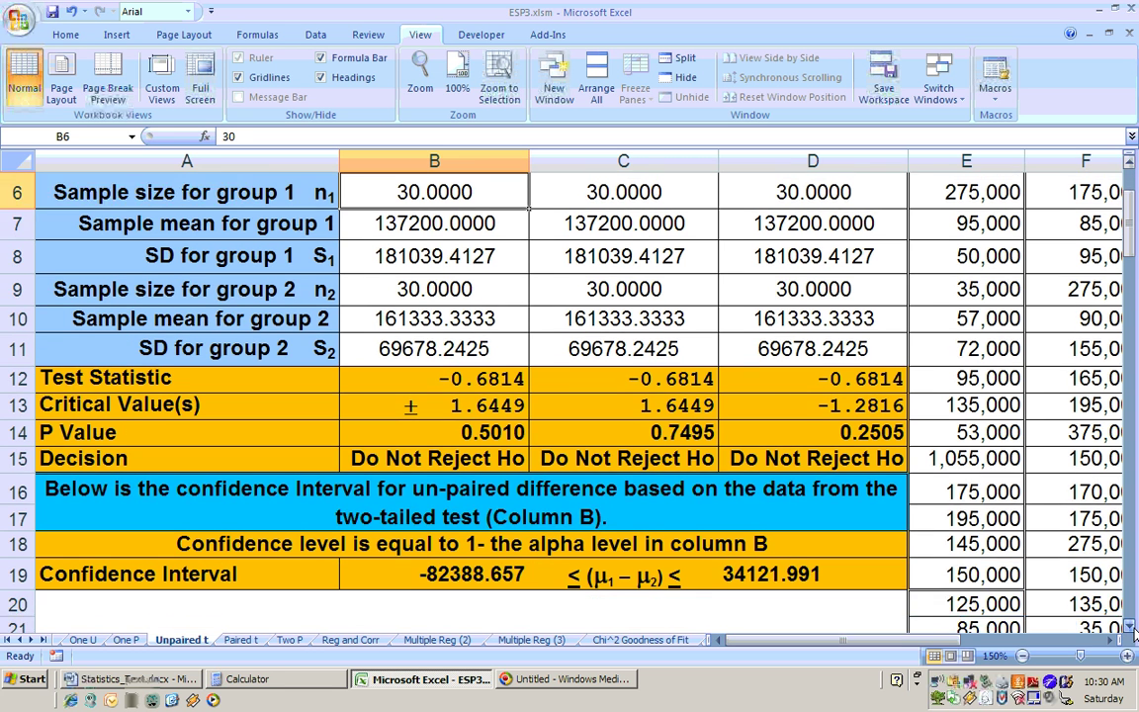
{"action": "left_click", "coordinate": [1130, 626]}
{"action": "left_click", "coordinate": [1129, 626]}
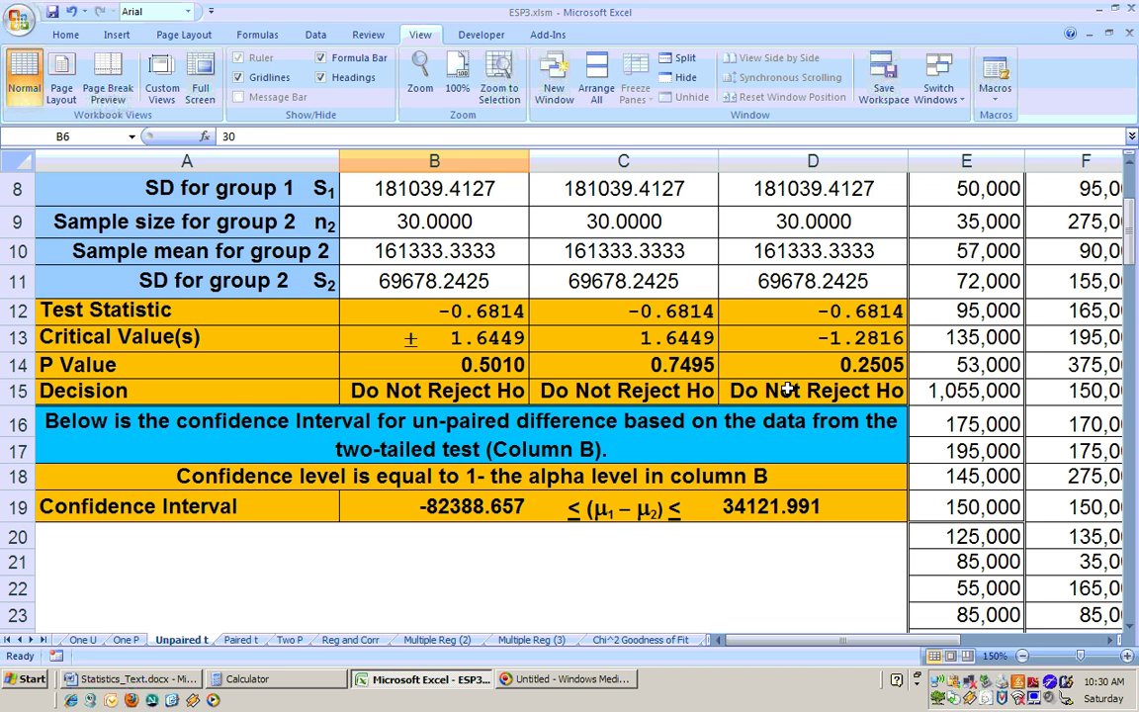
{"action": "left_click", "coordinate": [819, 253]}
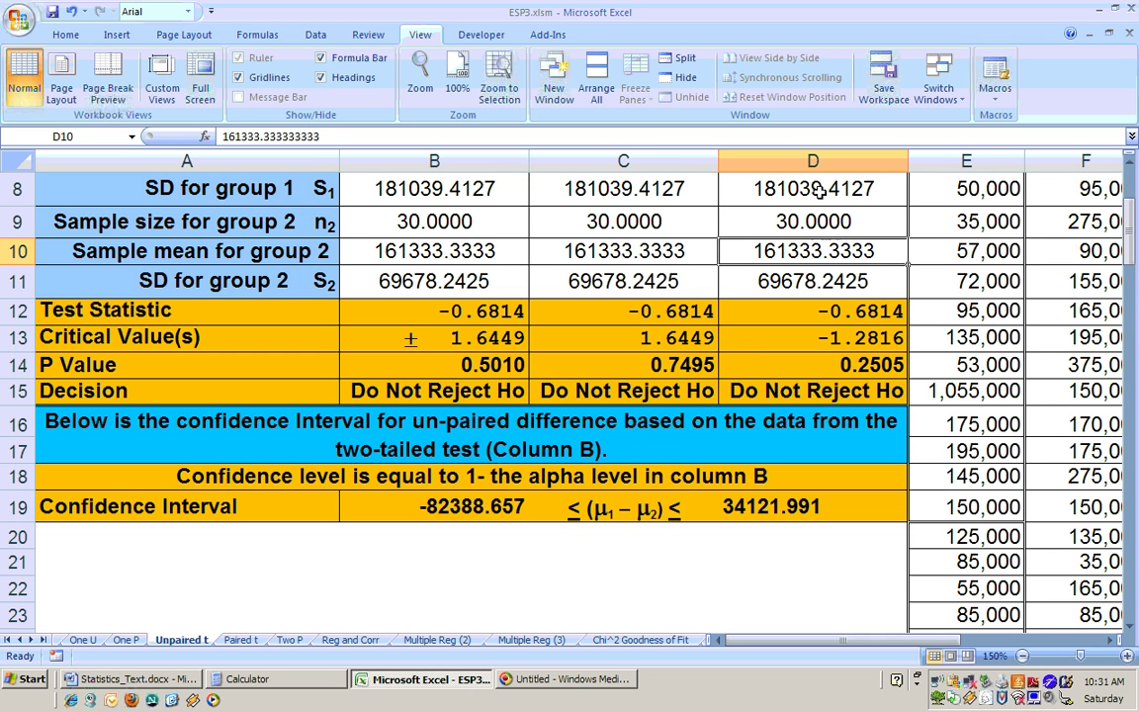